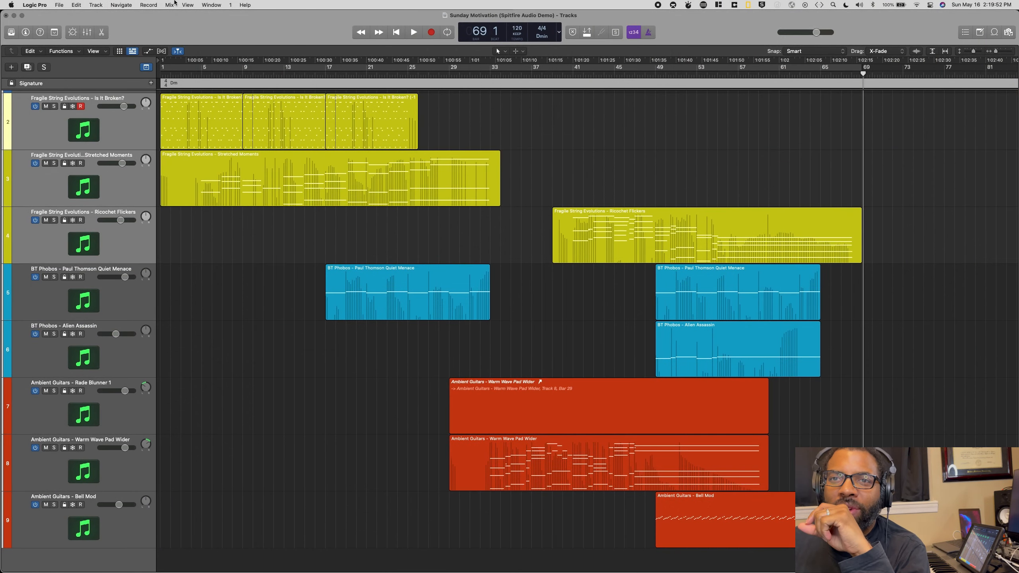
# Step: Solo the three Fragile String Evolutions tracks, and show the sound library and the inspector
pyautogui.moveTo(53, 106); pyautogui.dragTo(54, 221)
pyautogui.click(12, 32)
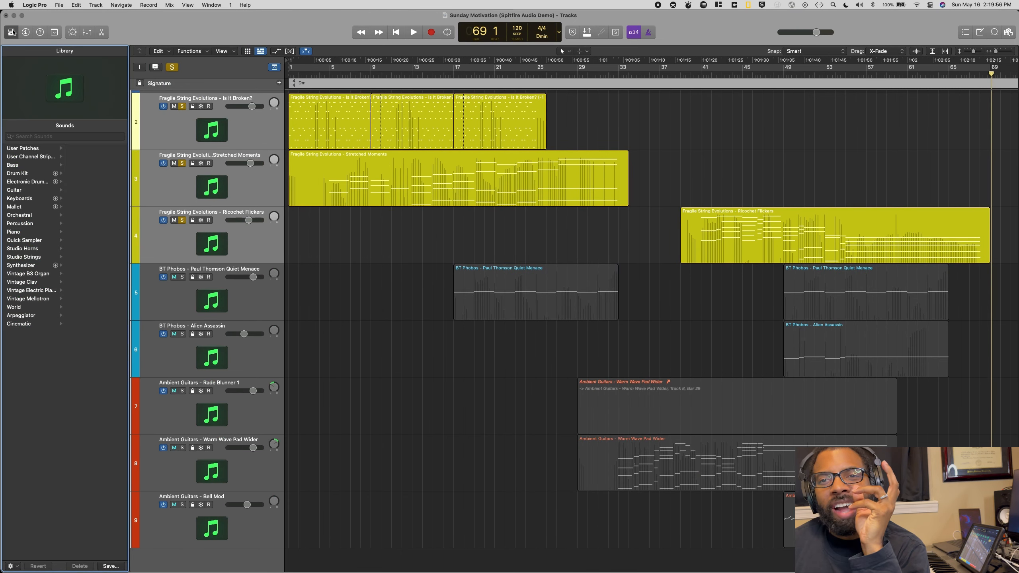
pyautogui.click(25, 33)
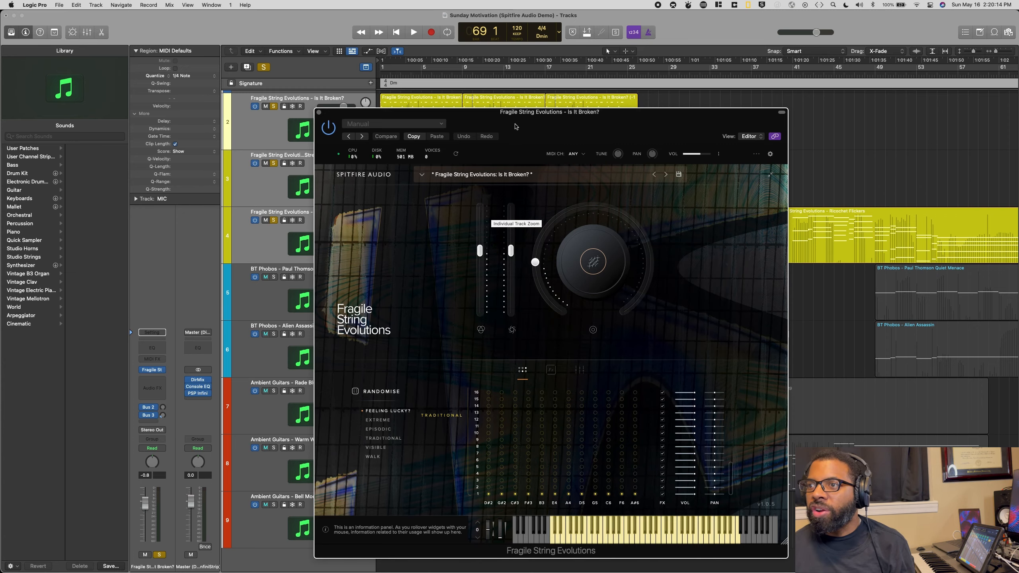
# Step: Unsolo the Fragile String Evolutions tracks and select the BT Phobos Quiet Menace track
pyautogui.moveTo(480, 112); pyautogui.dragTo(476, 126)
pyautogui.click(274, 107)
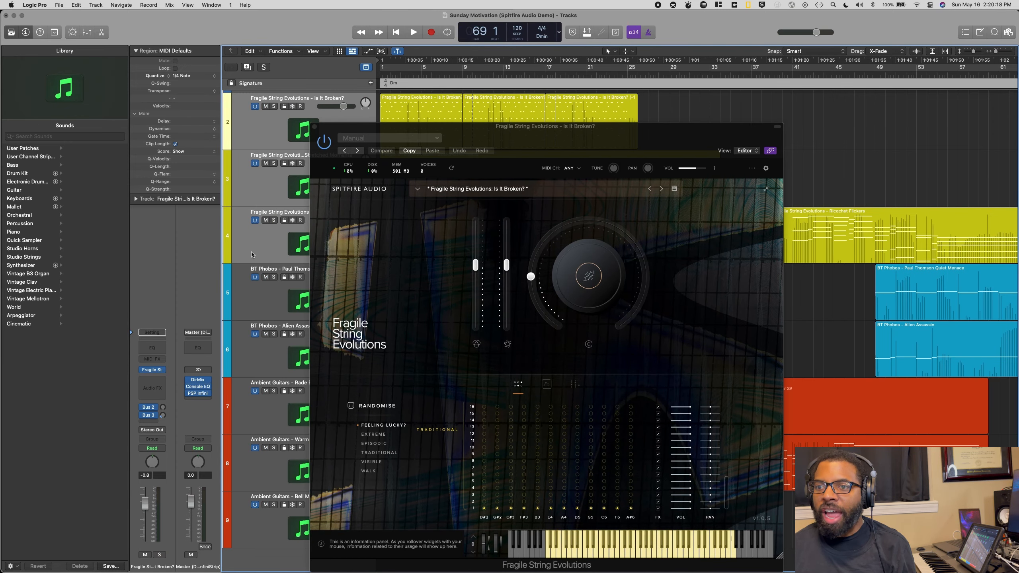
pyautogui.click(255, 302)
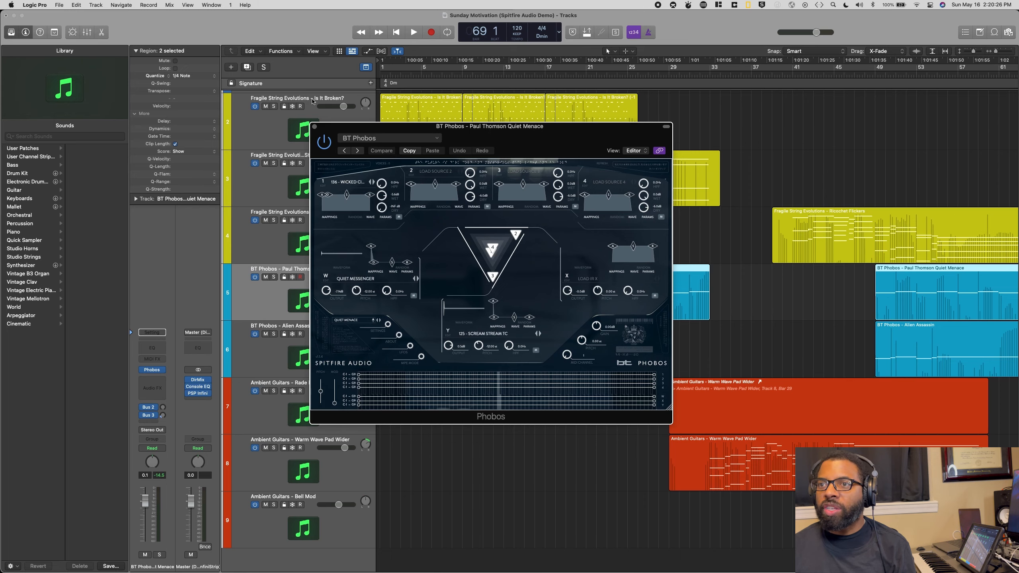
# Step: Solo the Is It Broken? track, play it from the start of the project, and stop after a few bars
pyautogui.click(308, 101)
pyautogui.click(274, 106)
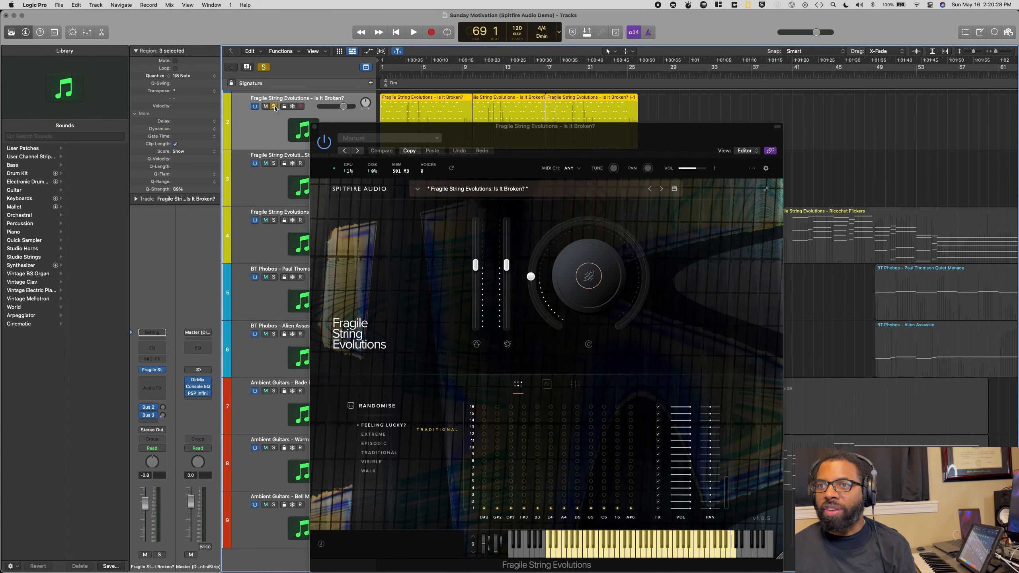
pyautogui.press('Return')
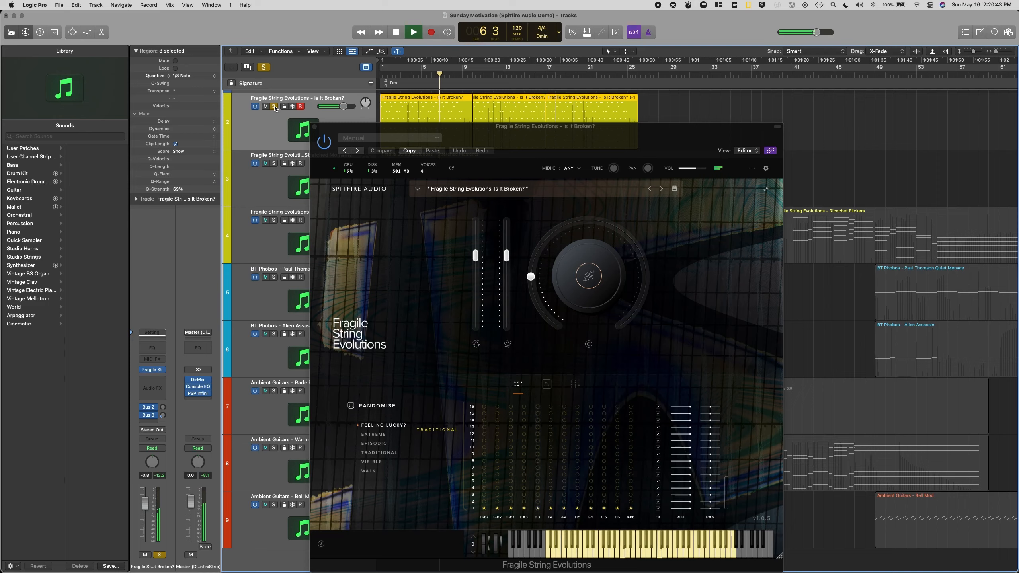
pyautogui.press('space')
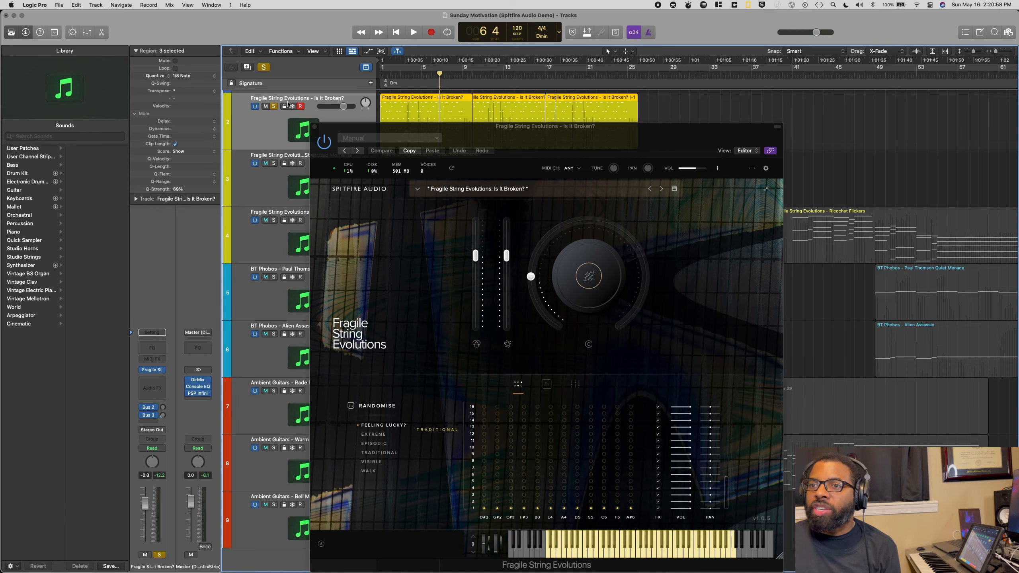
# Step: Switch the solo from the Is It Broken? track to the Stretched Moments track and select Stretched Moments
pyautogui.moveTo(371, 131); pyautogui.dragTo(460, 134)
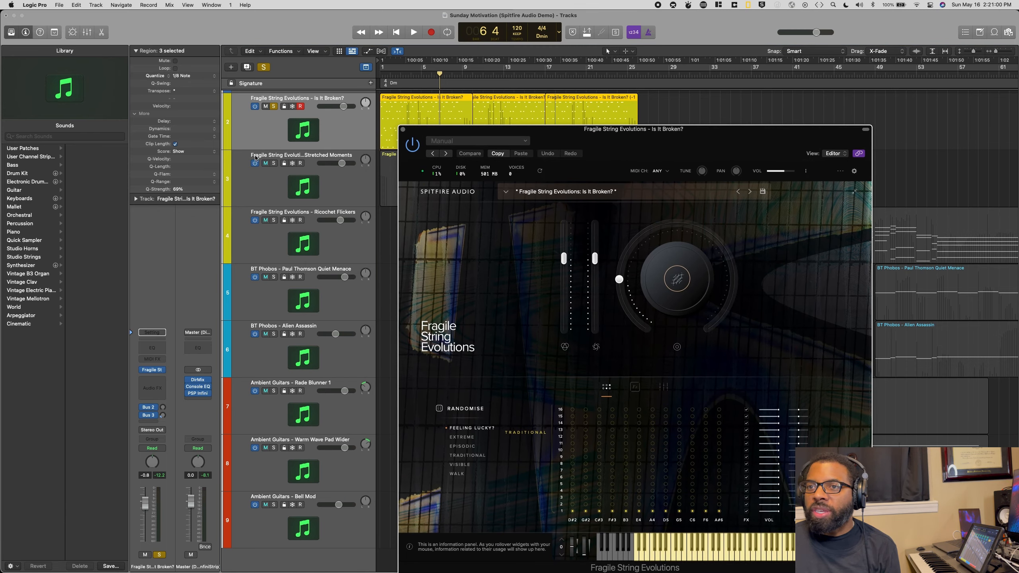
pyautogui.click(274, 164)
pyautogui.click(275, 107)
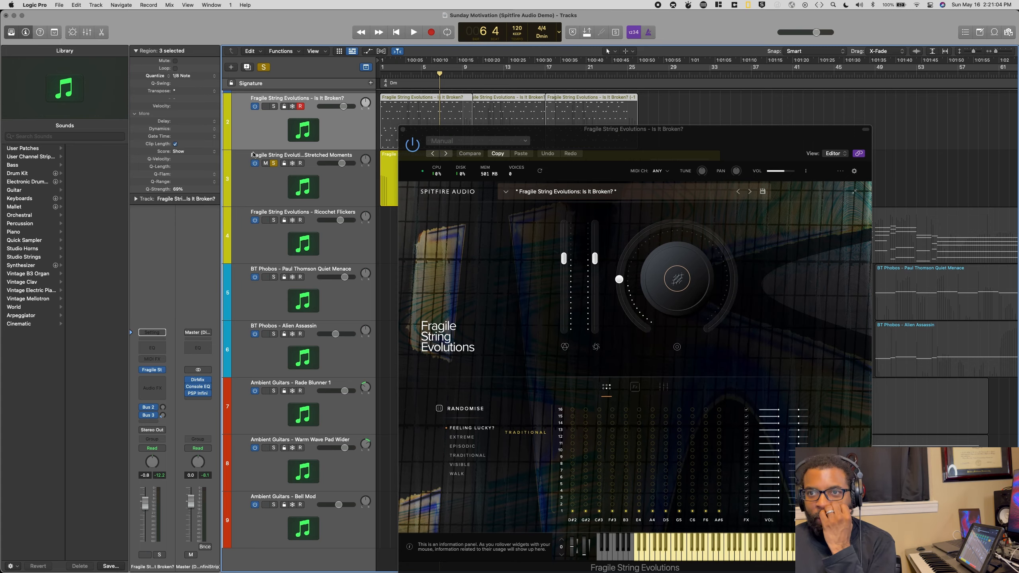
pyautogui.click(301, 157)
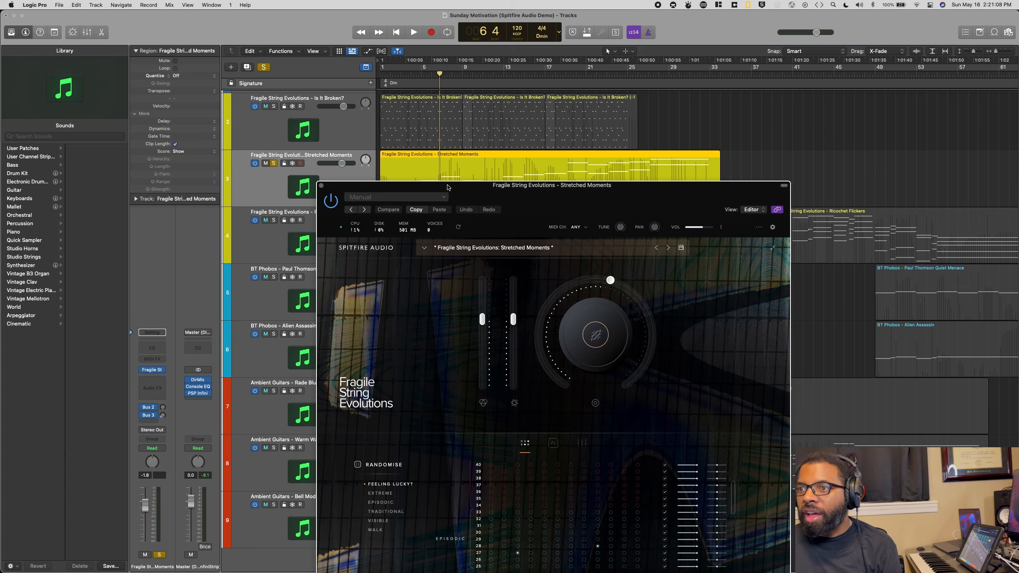
# Step: Play the soloed Stretched Moments part from about bar 5 to its end, keeping both region and instrument window viewable
pyautogui.moveTo(448, 187); pyautogui.dragTo(262, 180)
pyautogui.moveTo(353, 198); pyautogui.dragTo(347, 245)
pyautogui.click(421, 74)
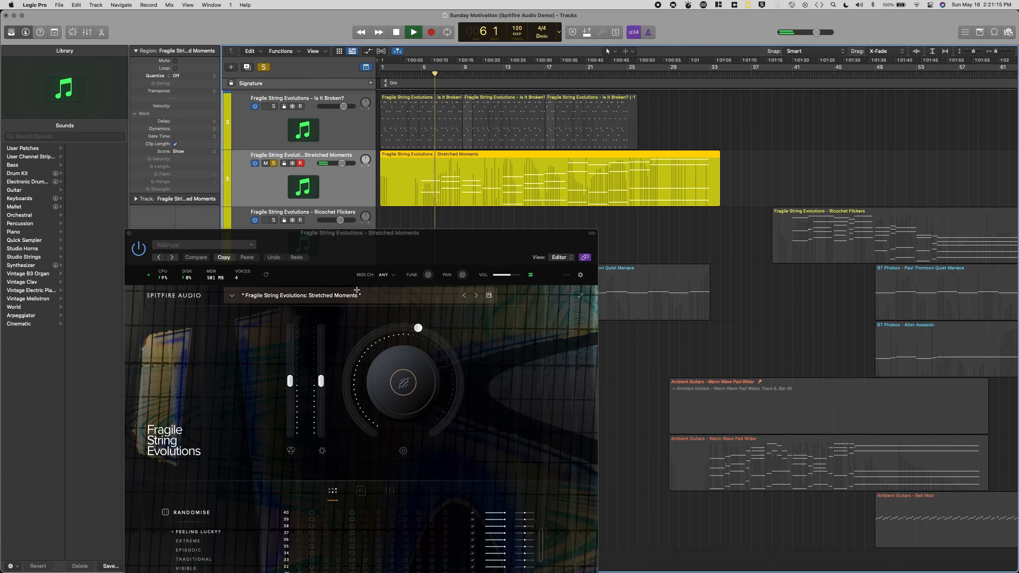
pyautogui.moveTo(374, 252); pyautogui.dragTo(684, 122)
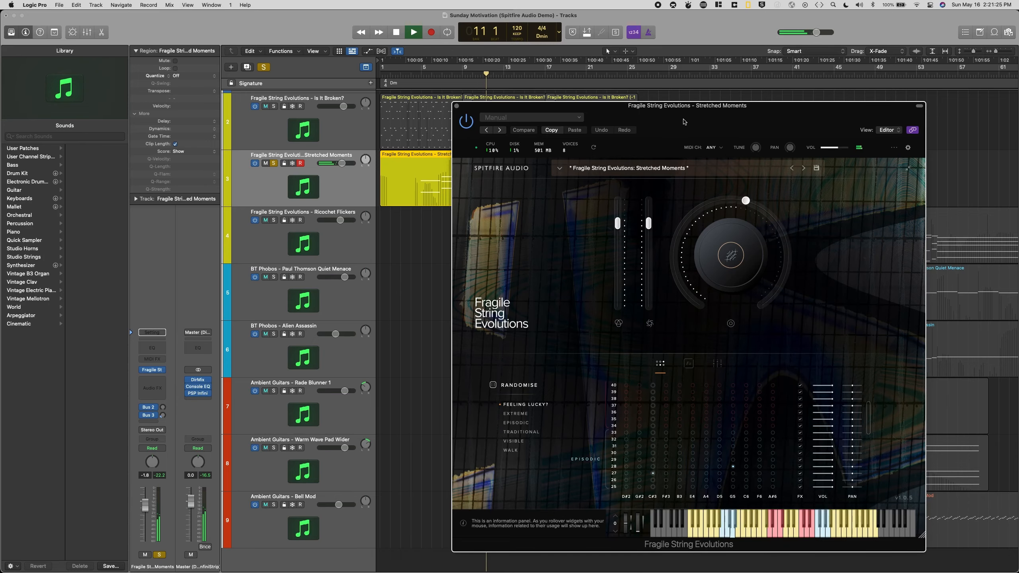
pyautogui.moveTo(682, 110); pyautogui.dragTo(682, 210)
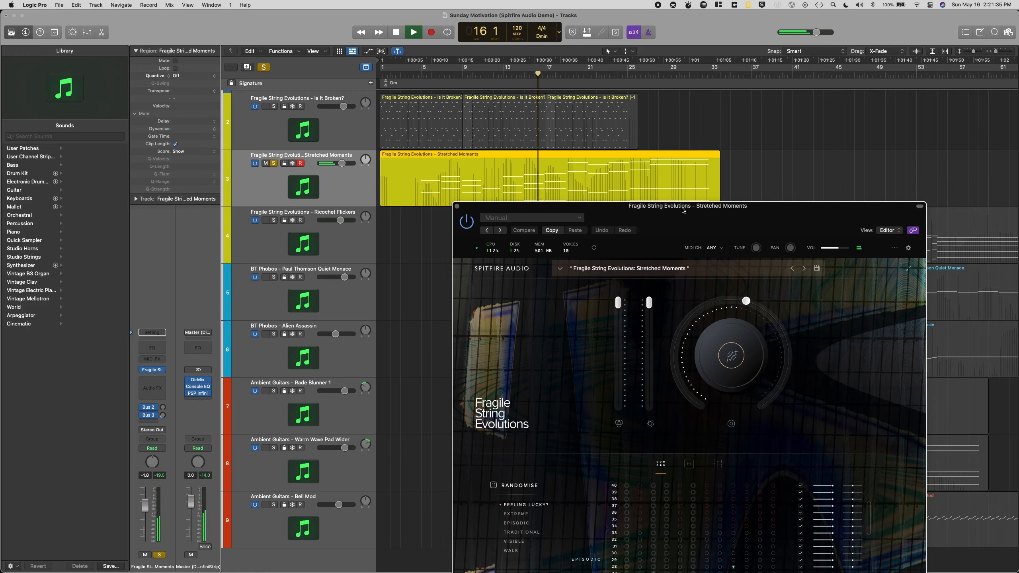
pyautogui.moveTo(683, 209); pyautogui.dragTo(680, 131)
pyautogui.moveTo(678, 84); pyautogui.dragTo(678, 82)
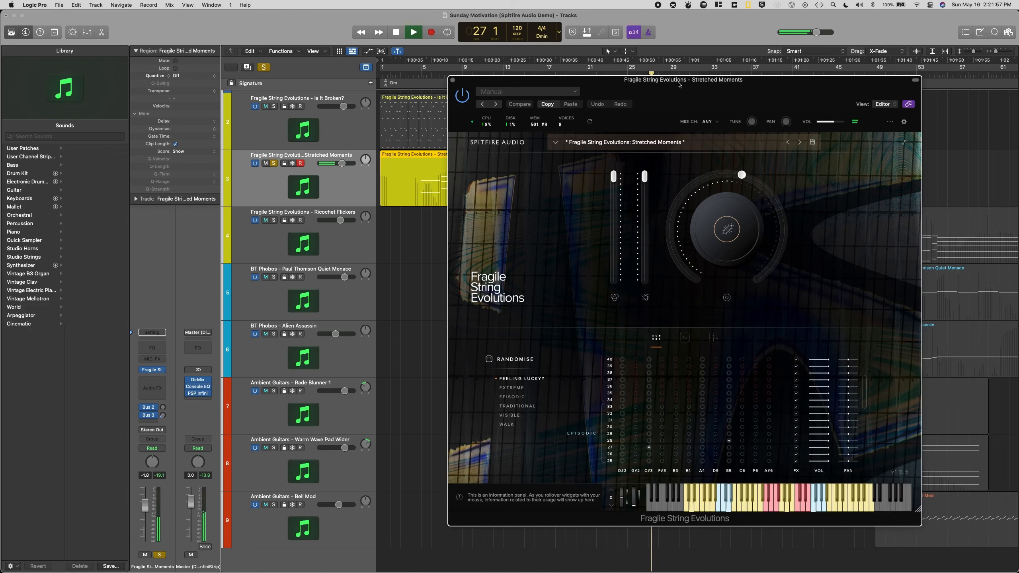
pyautogui.moveTo(667, 91)
pyautogui.mouseDown()
pyautogui.moveTo(651, 212)
pyautogui.moveTo(666, 82)
pyautogui.mouseUp()
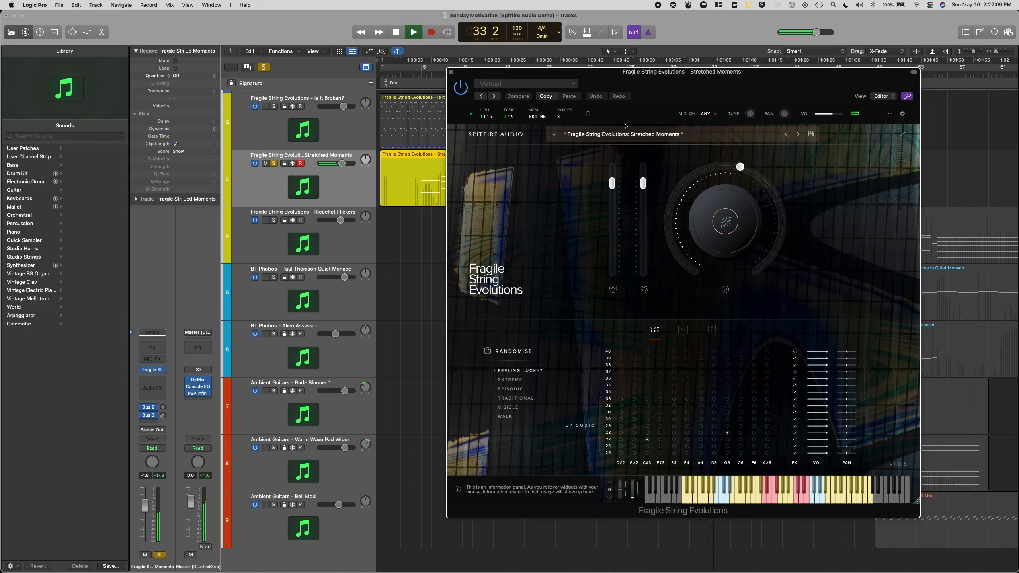
pyautogui.press('space')
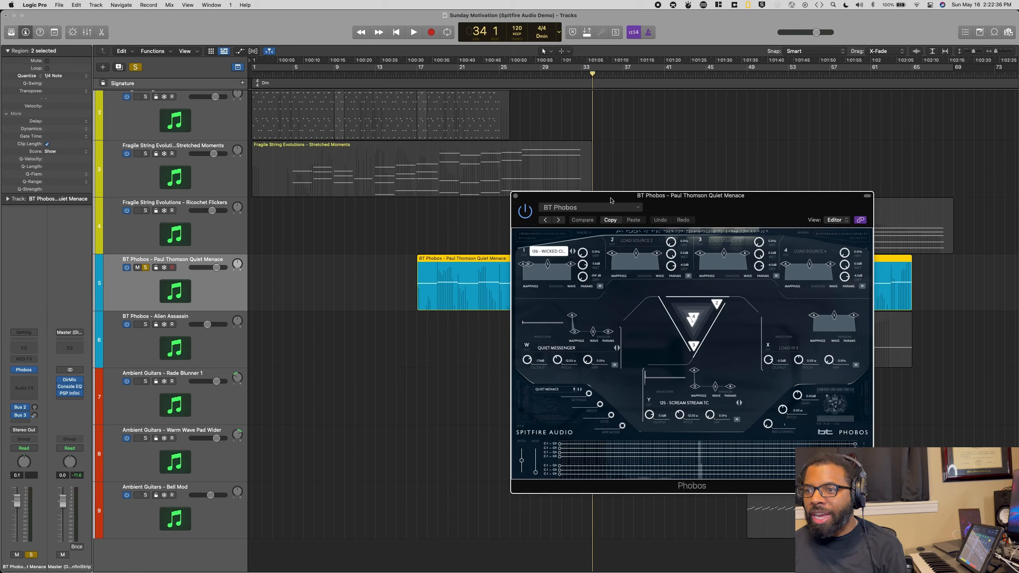
# Step: Play the soloed BT Phobos Quiet Menace track from bar 16 with its instrument window clear of the first region, then stop
pyautogui.moveTo(641, 196); pyautogui.dragTo(757, 226)
pyautogui.click(407, 75)
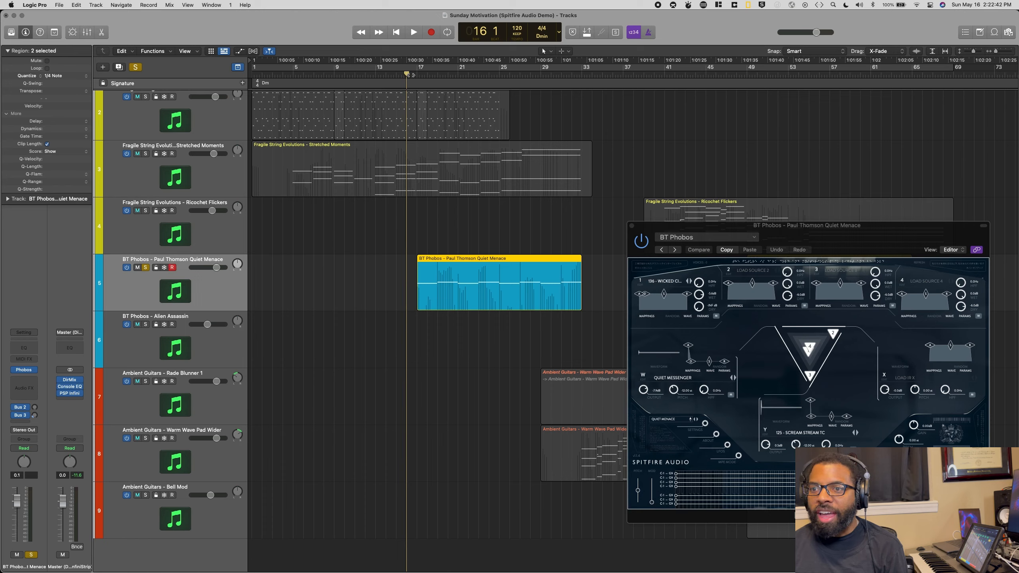
pyautogui.press('space')
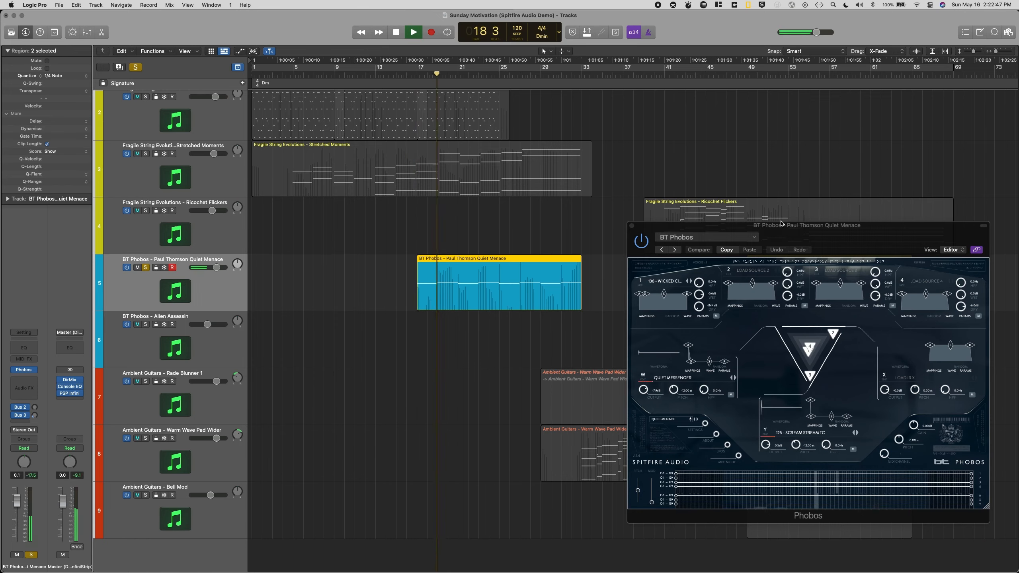
pyautogui.moveTo(780, 230); pyautogui.dragTo(773, 153)
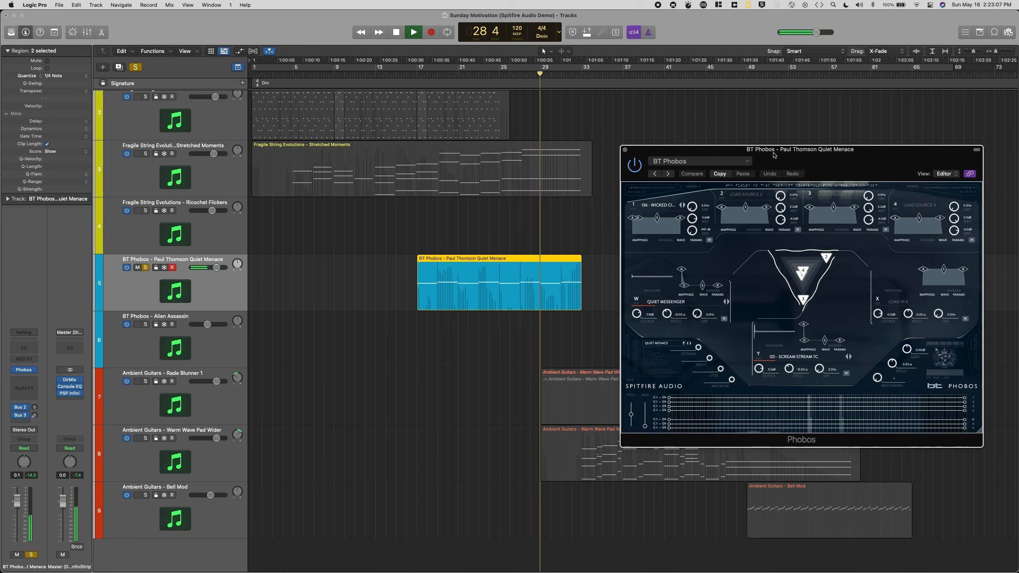
pyautogui.press('space')
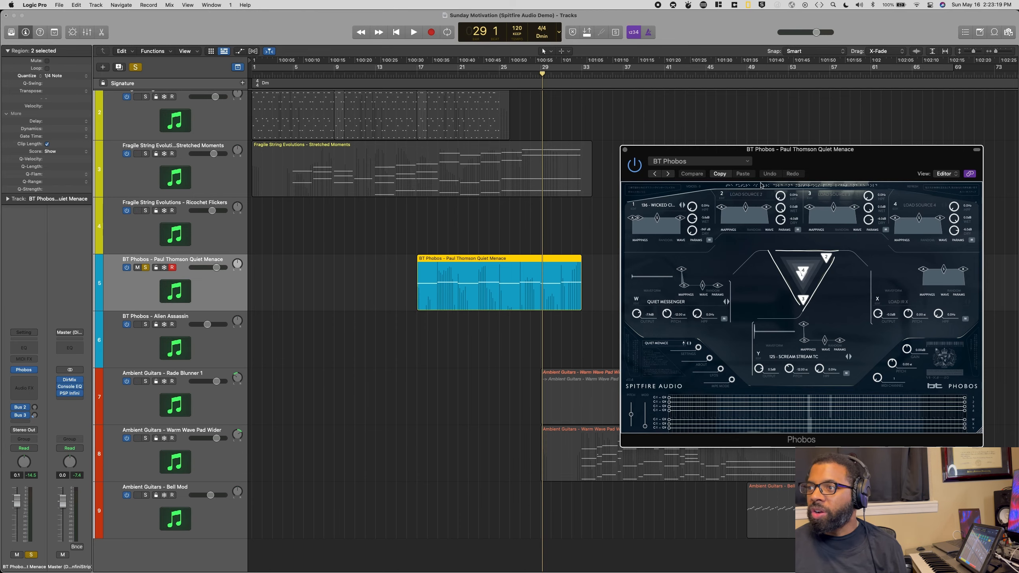
# Step: Uncover the second Quiet Menace region, place the playhead at bar 49, and unsolo the track
pyautogui.moveTo(670, 148); pyautogui.dragTo(600, 369)
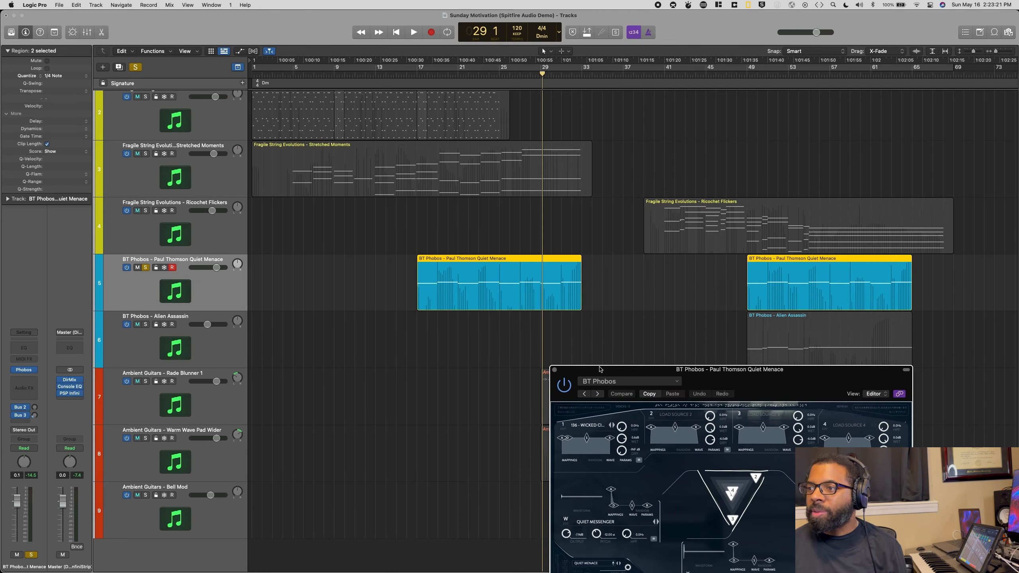
pyautogui.click(747, 74)
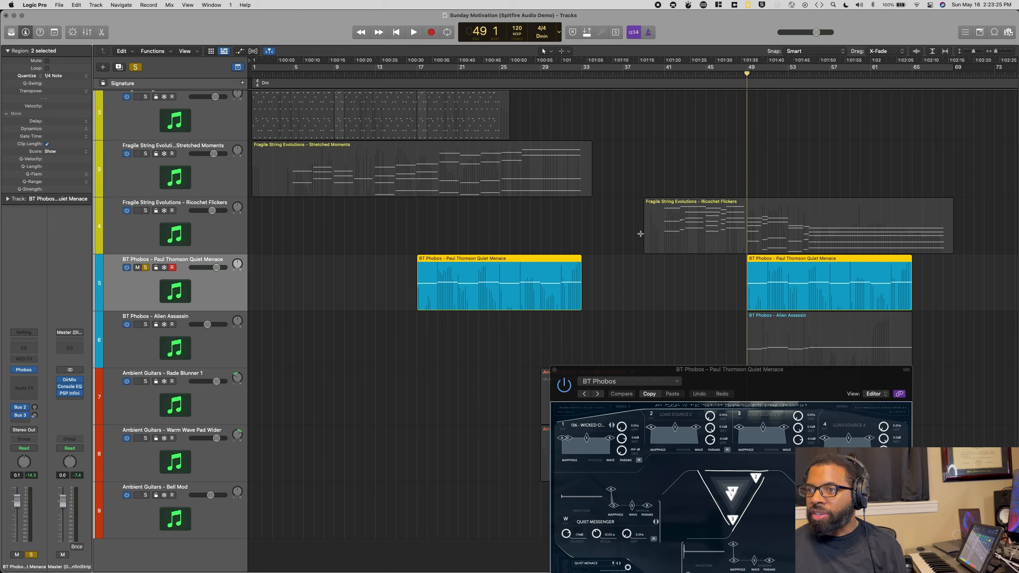
pyautogui.click(145, 268)
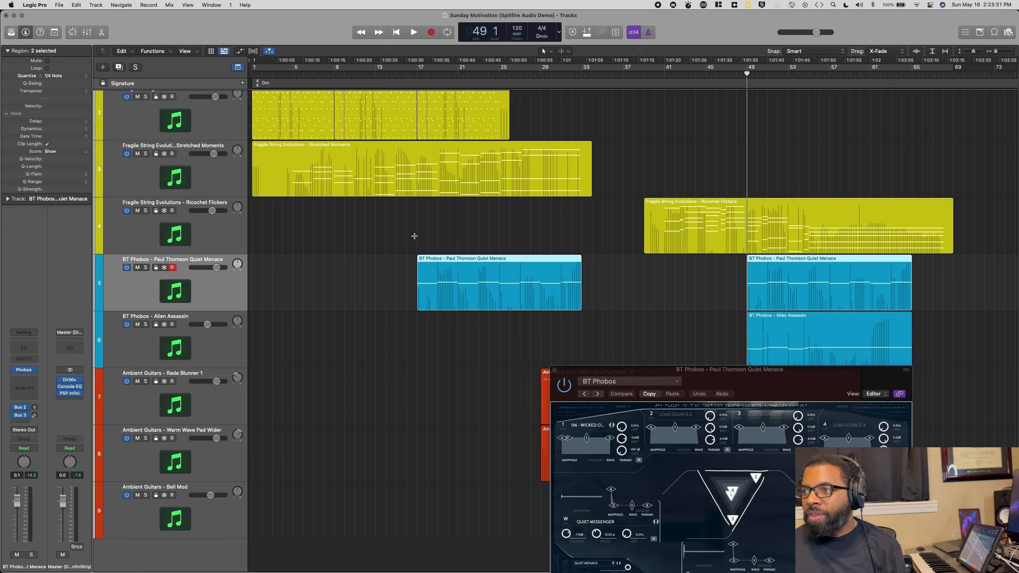
# Step: Select the Ambient Guitars Rade Blunner 1 track, clear its instrument window off the guitar regions, and solo it together with Warm Wave Pad Wider
pyautogui.scroll(-1, 414, 236)
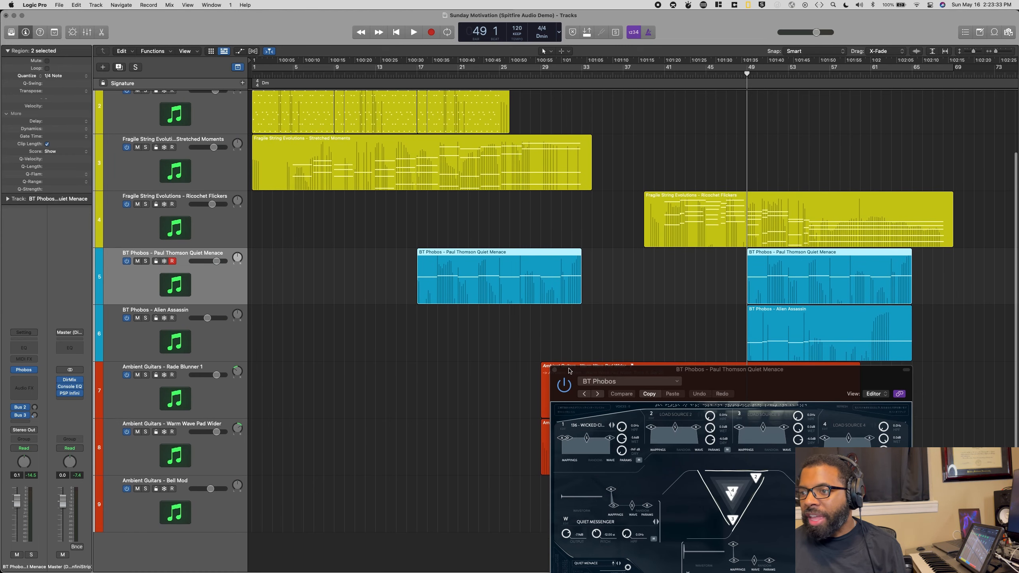
pyautogui.moveTo(570, 371); pyautogui.dragTo(624, 43)
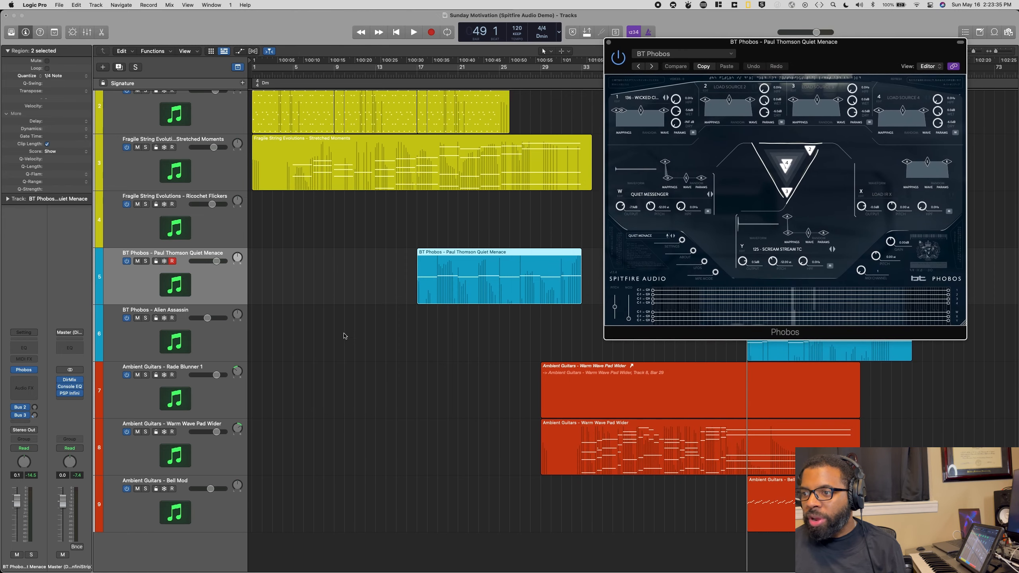
pyautogui.click(183, 371)
pyautogui.moveTo(762, 49); pyautogui.dragTo(476, 19)
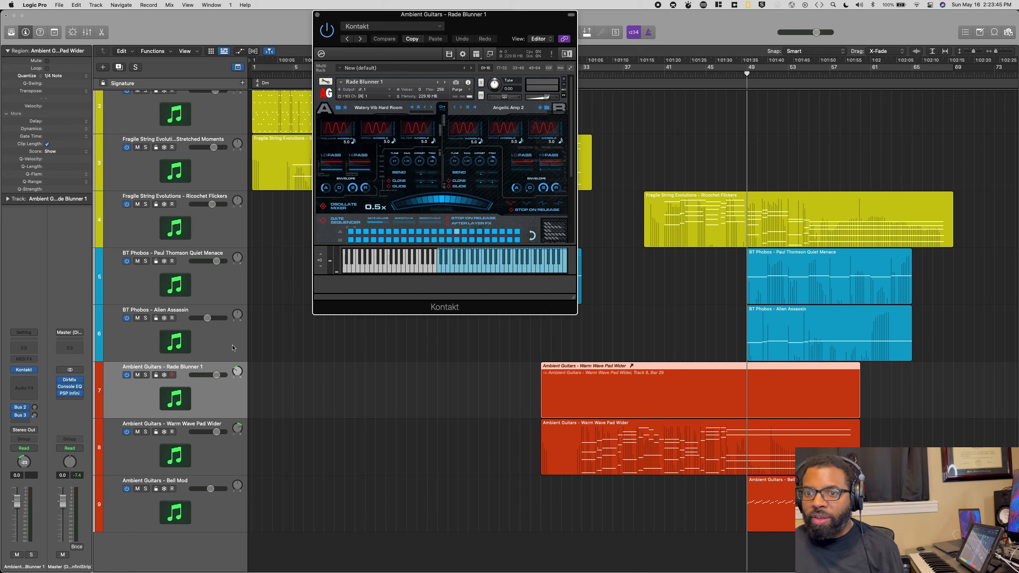
pyautogui.click(146, 375)
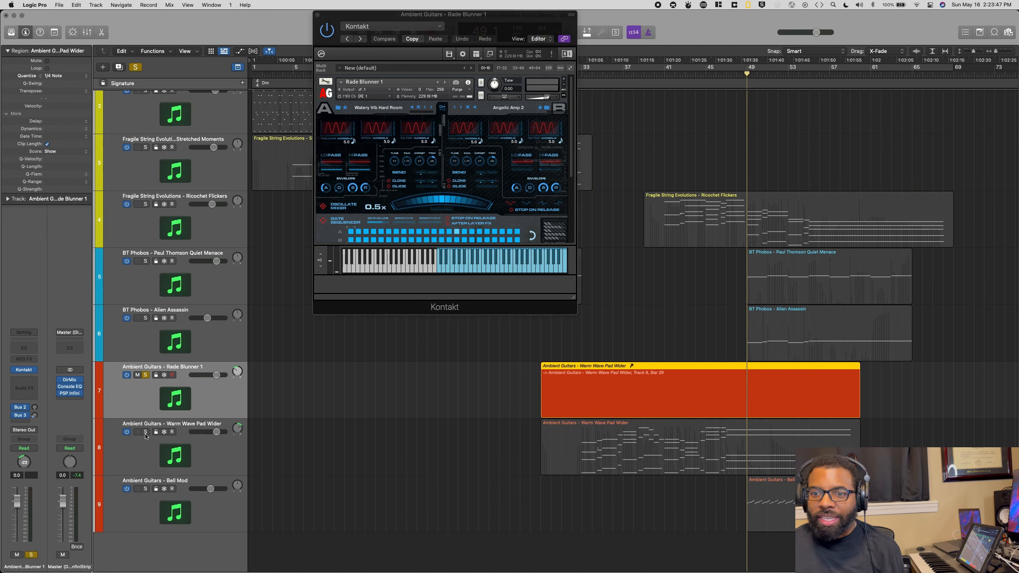
pyautogui.click(146, 432)
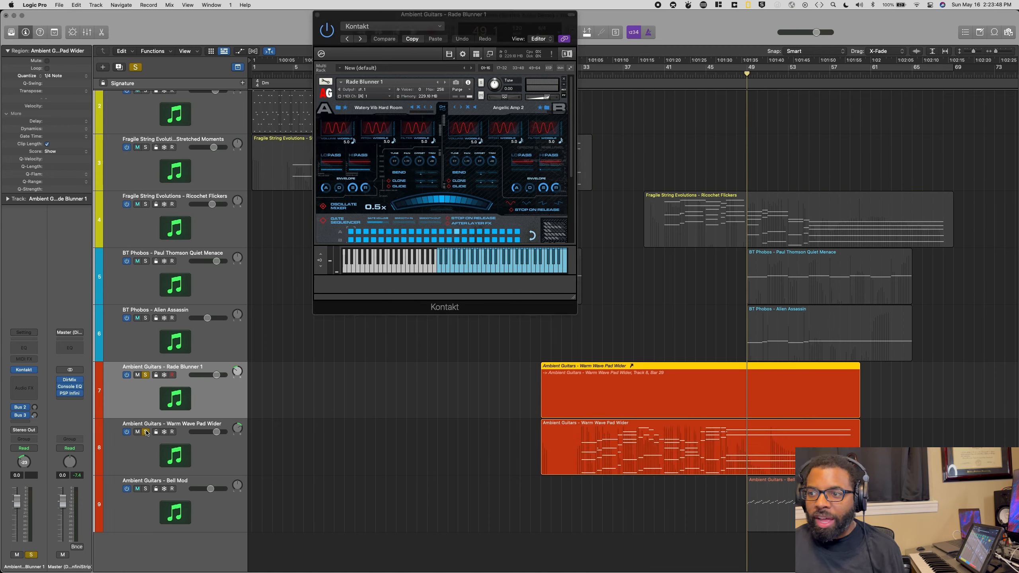
# Step: Play the two soloed Ambient Guitars tracks from bar 33, viewing the Warm Wave Pad Wider instrument during playback, then stop
pyautogui.moveTo(591, 68); pyautogui.dragTo(588, 75)
pyautogui.click(587, 75)
pyautogui.click(591, 70)
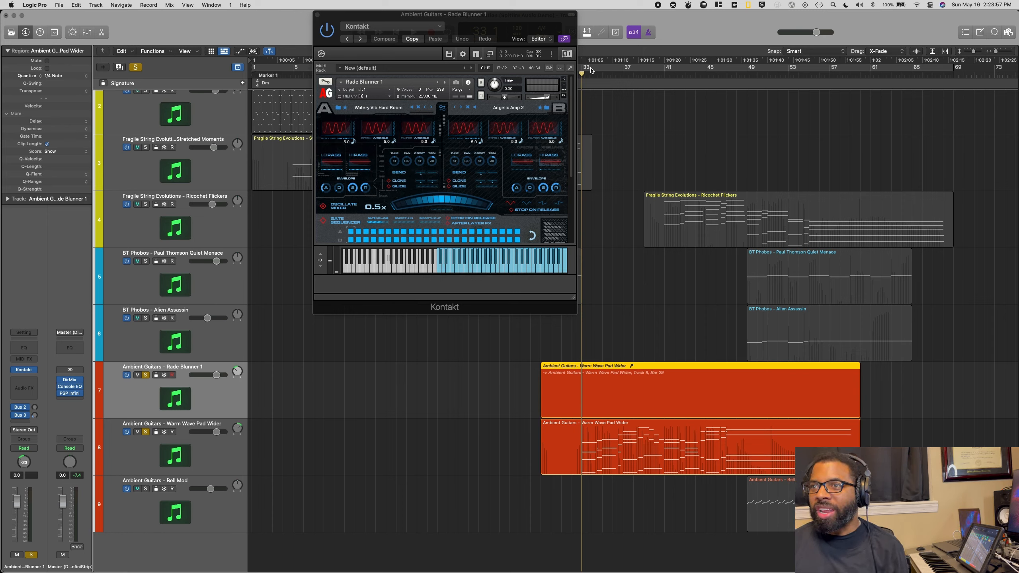
pyautogui.press('space')
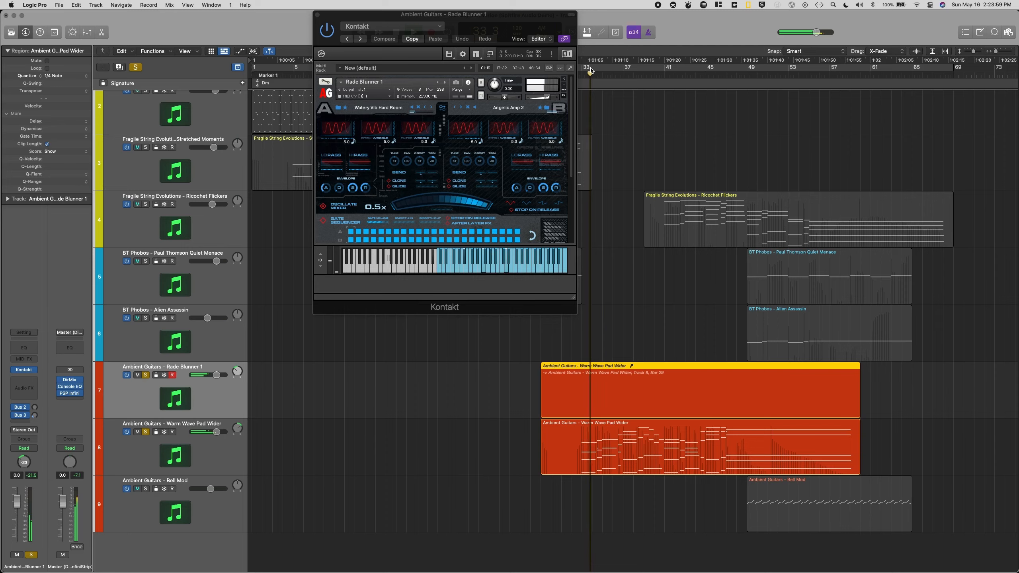
pyautogui.click(181, 430)
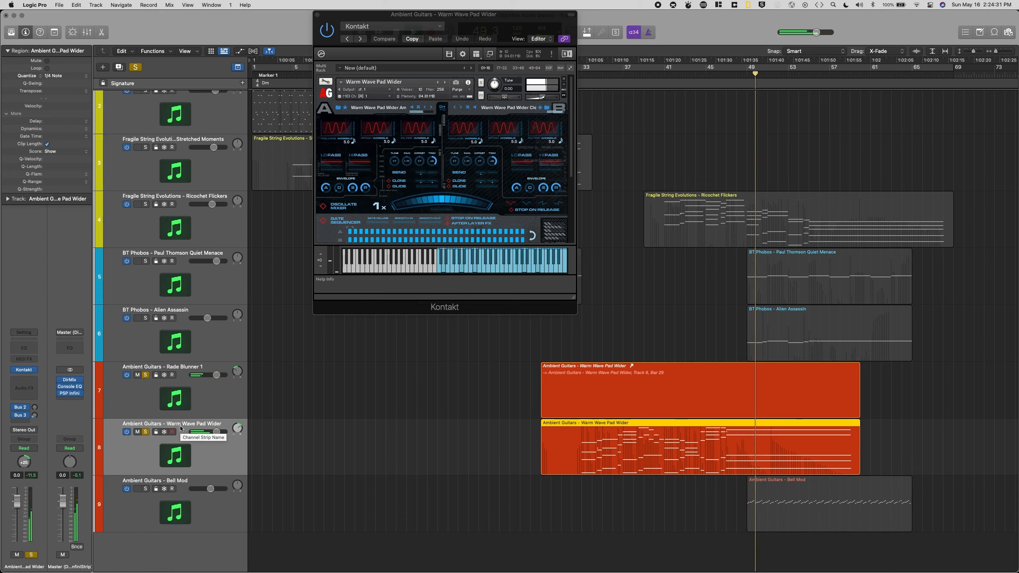
pyautogui.press('space')
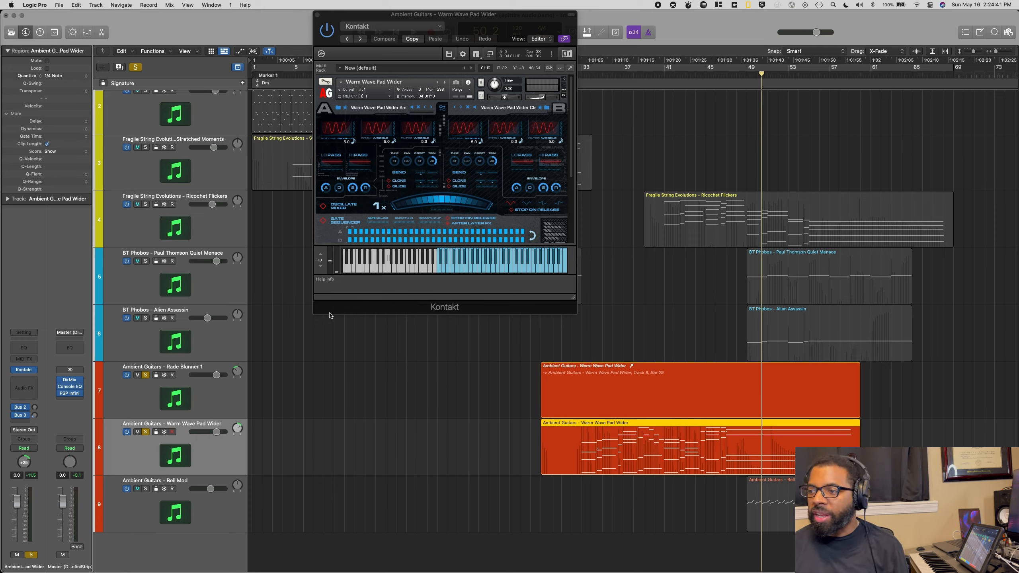
# Step: Unsolo both Ambient Guitars tracks and solo the Ricochet Flickers track with the playhead at bar 39
pyautogui.click(144, 374)
pyautogui.click(146, 432)
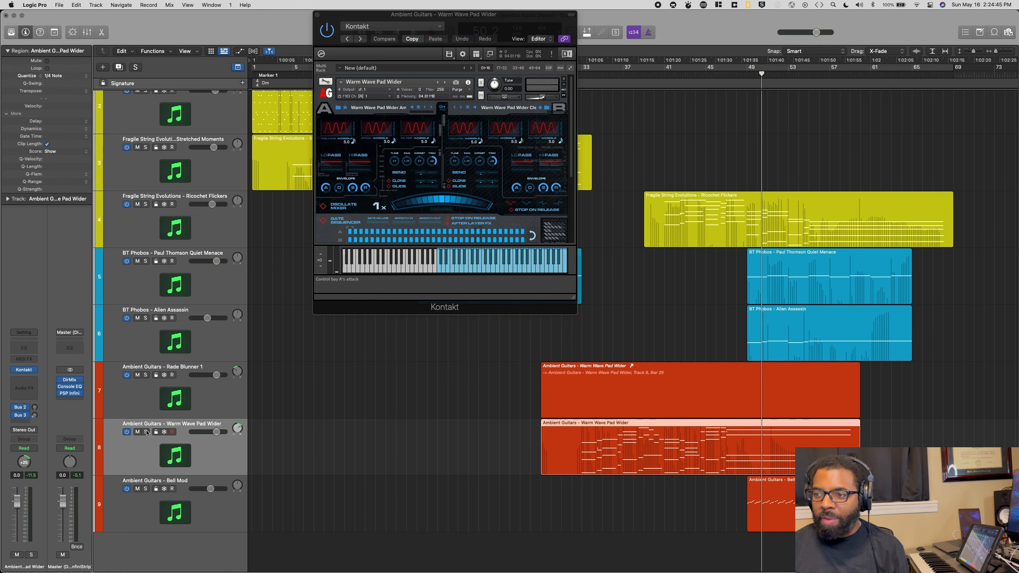
pyautogui.click(644, 74)
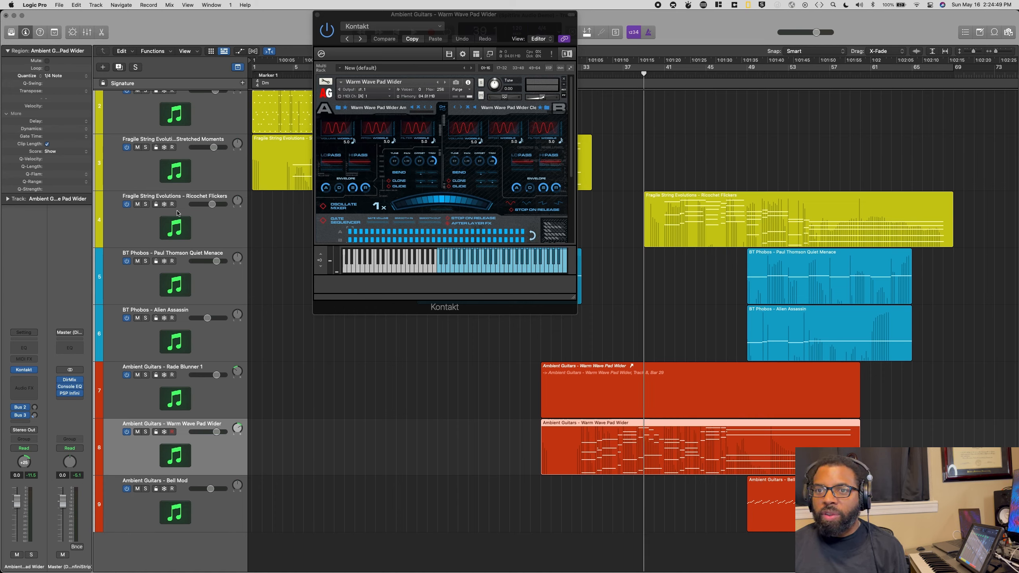
pyautogui.click(145, 203)
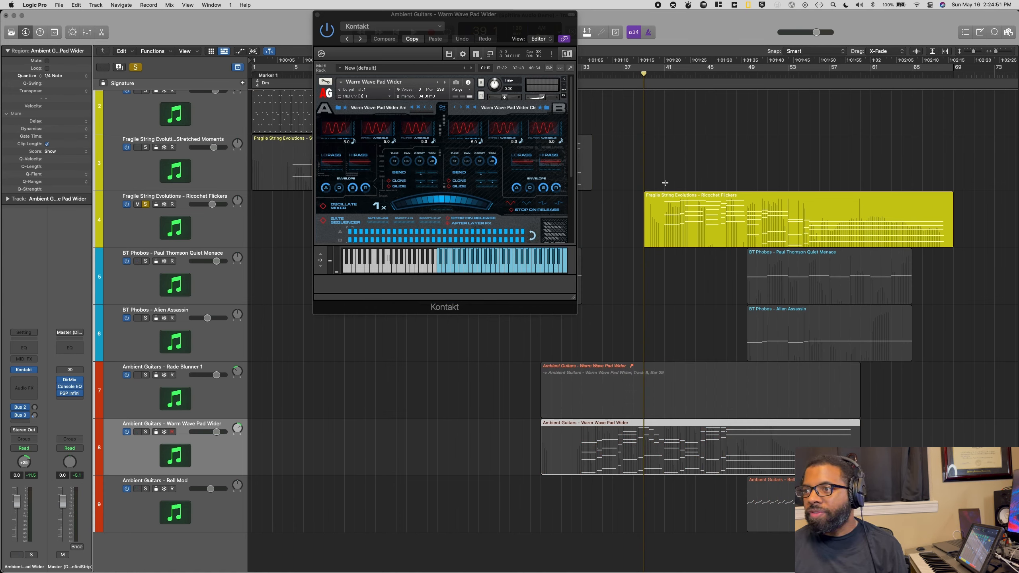
# Step: Play the soloed Ricochet Flickers track from bar 40 with its instrument window shown clear of the region, then unsolo it
pyautogui.click(197, 197)
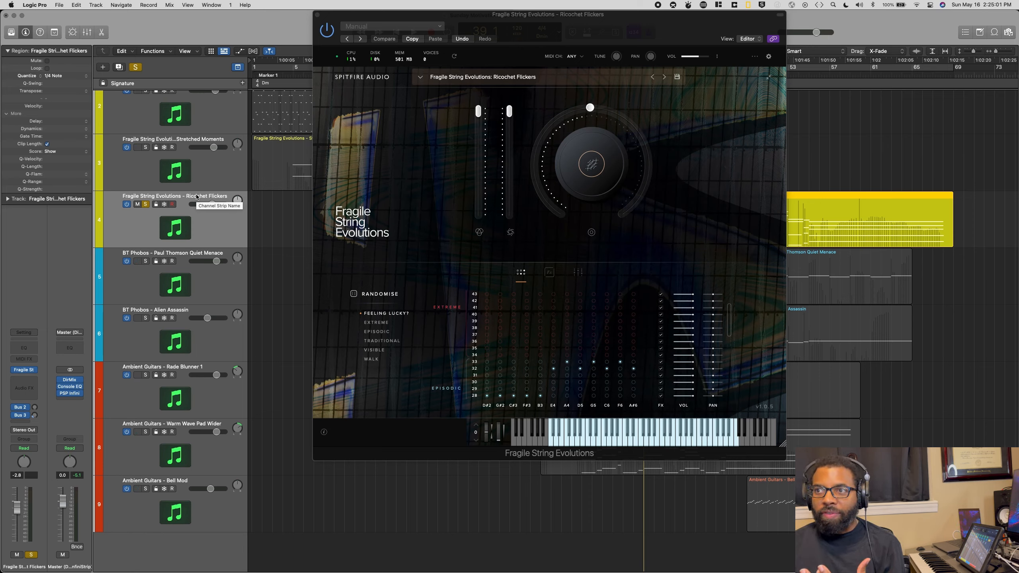
pyautogui.moveTo(608, 33); pyautogui.dragTo(441, 33)
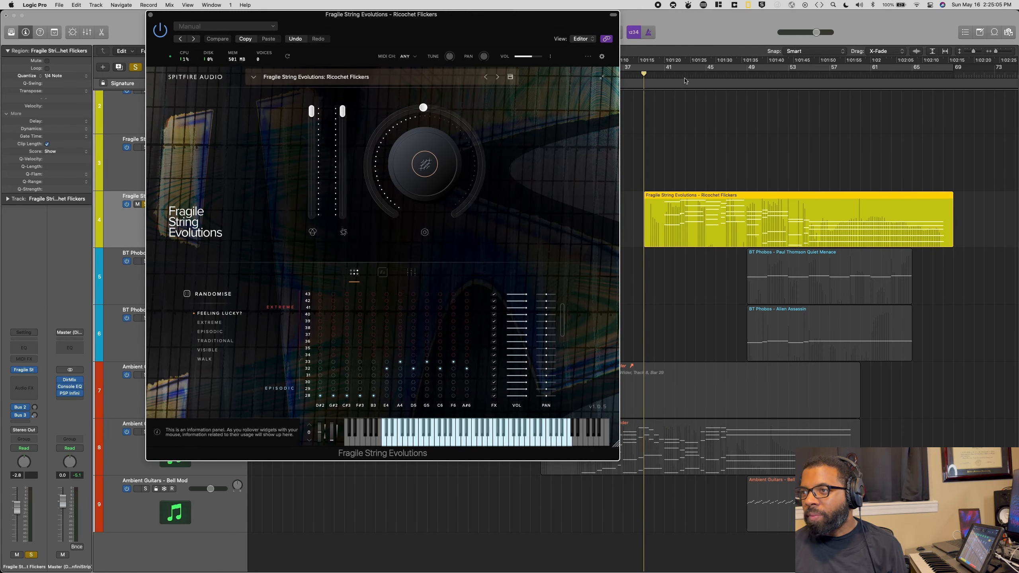
pyautogui.click(658, 73)
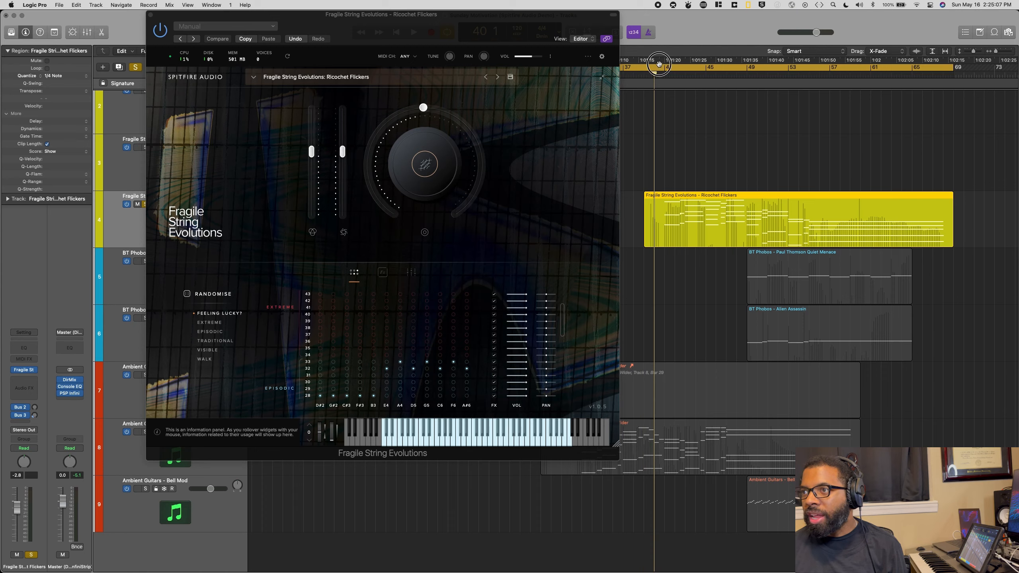
pyautogui.click(659, 74)
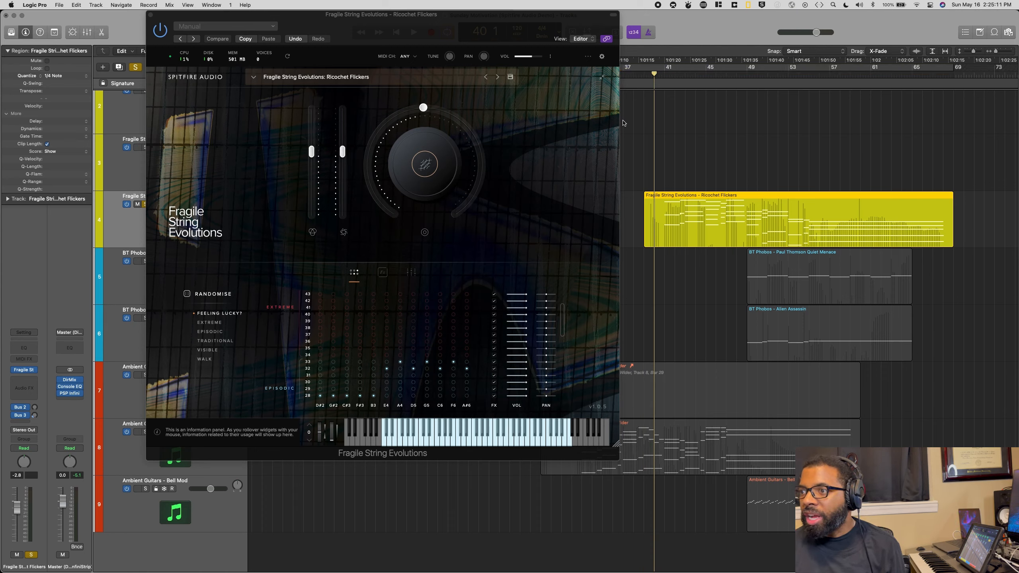
pyautogui.press('space')
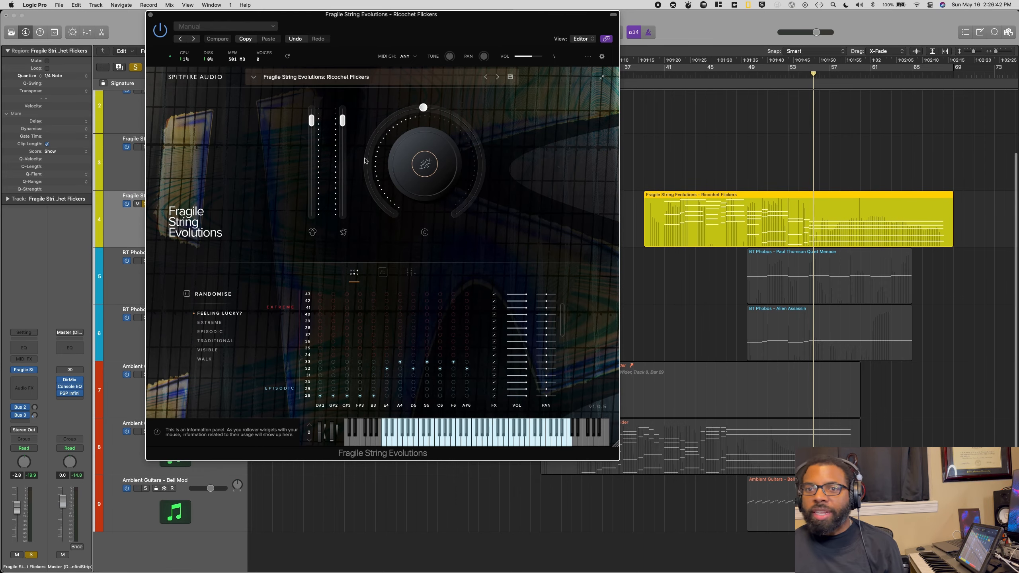
pyautogui.click(145, 204)
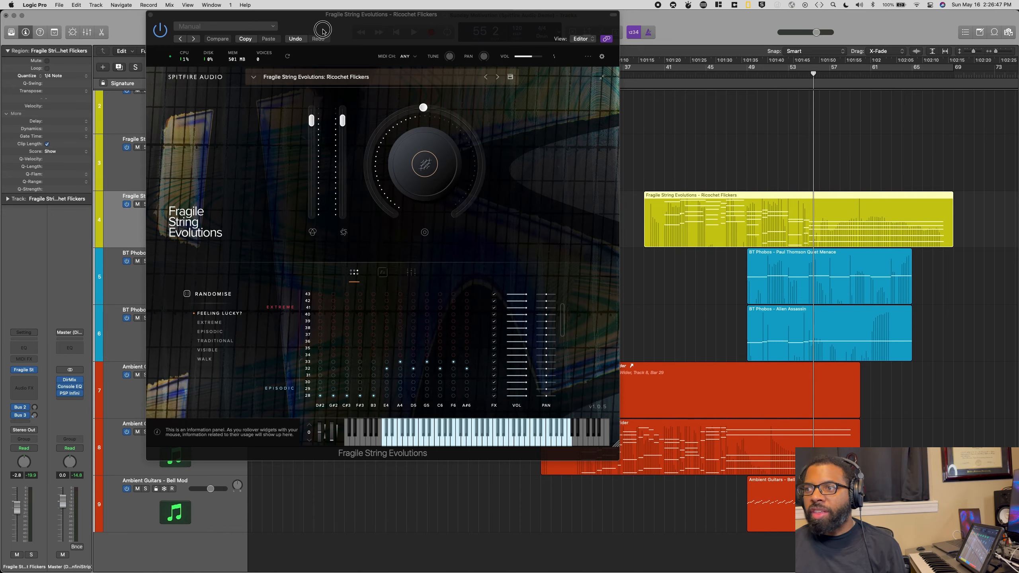
# Step: Move the instrument window off the track headers and solo the BT Phobos Alien Assassin track with its instrument shown
pyautogui.moveTo(320, 19); pyautogui.dragTo(436, 19)
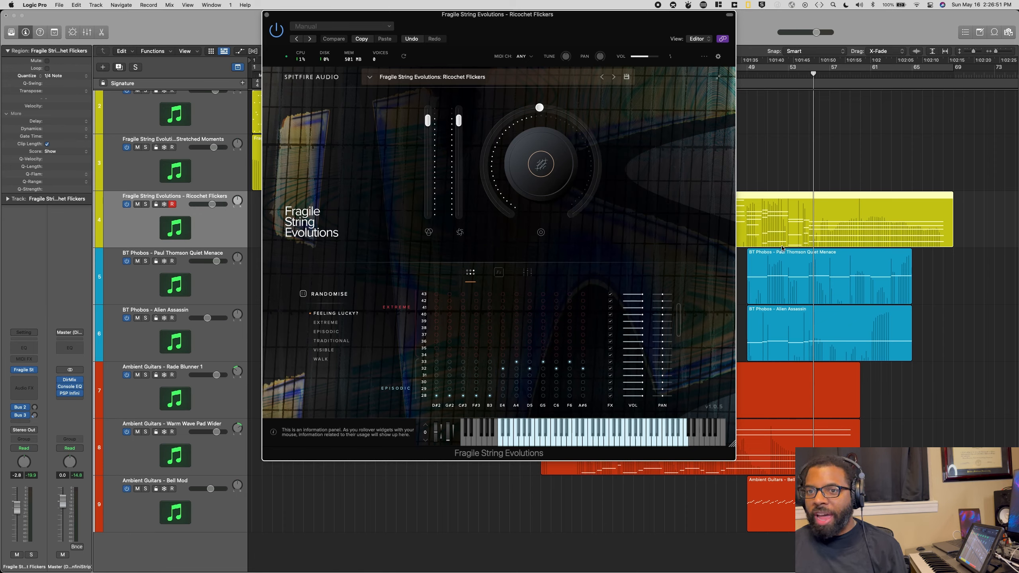
pyautogui.click(776, 309)
pyautogui.click(146, 318)
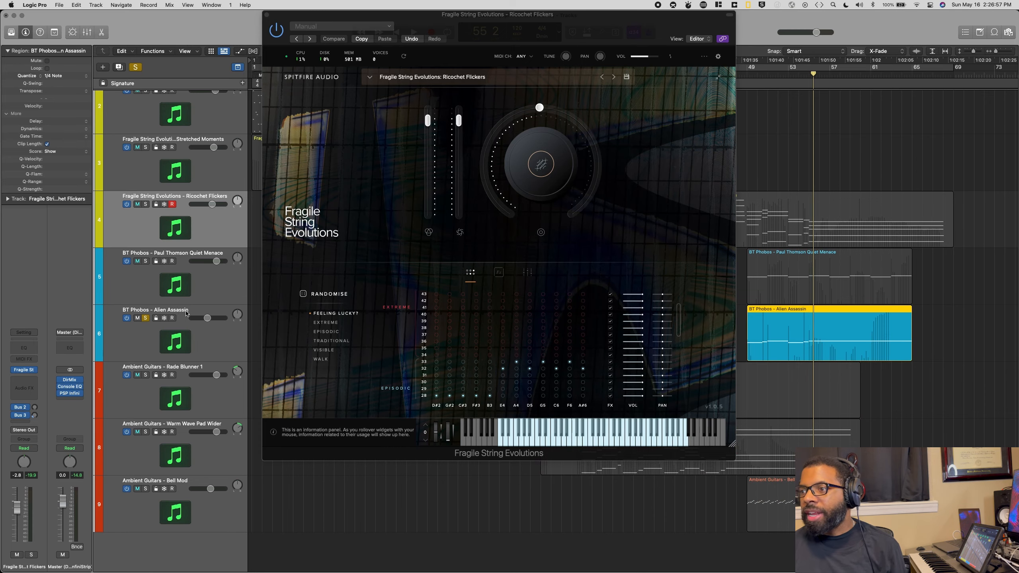
pyautogui.click(205, 338)
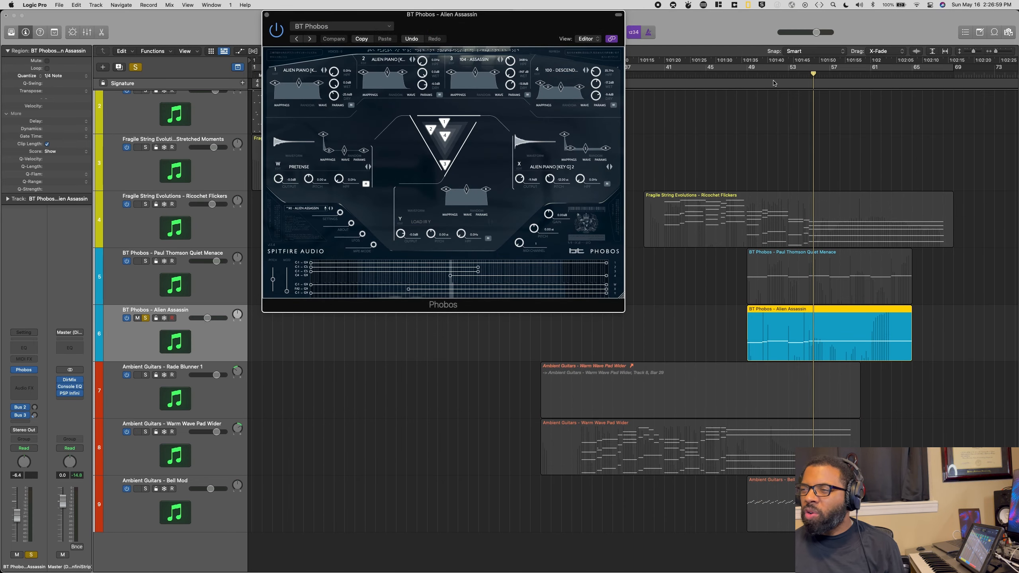
# Step: Play the soloed Alien Assassin track from bar 49, then stop and unsolo it
pyautogui.click(748, 73)
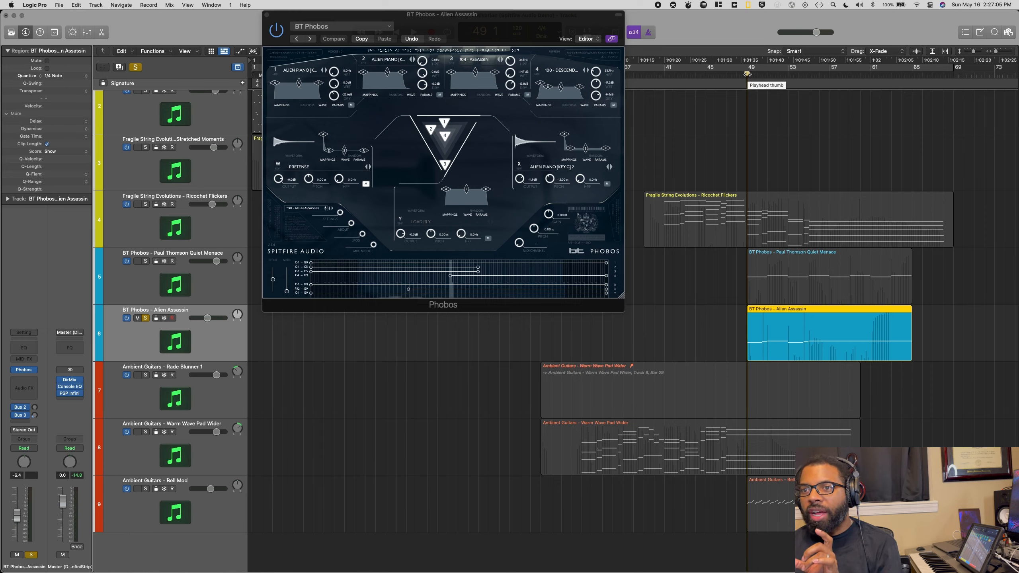
pyautogui.press('space')
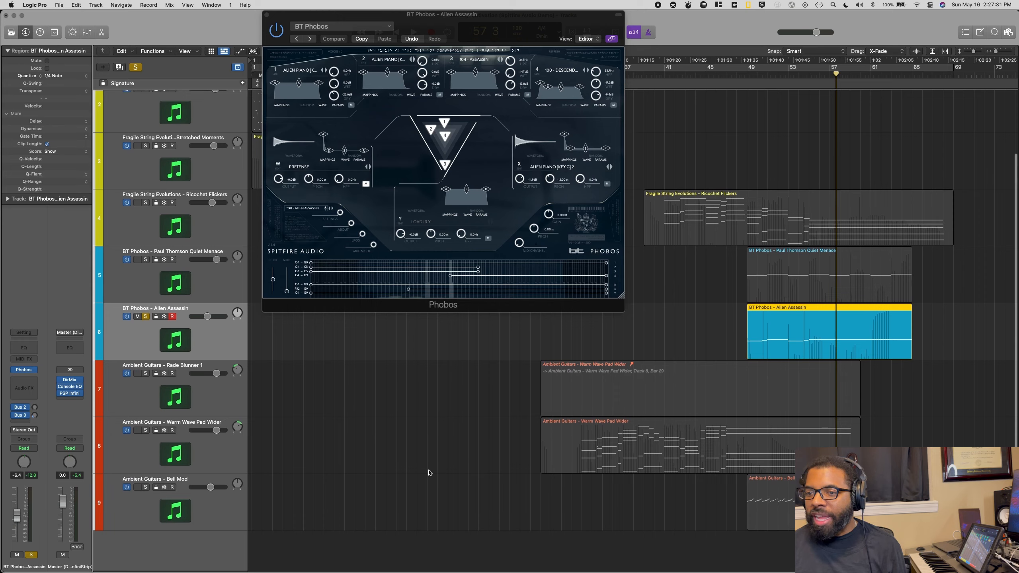
pyautogui.click(146, 318)
# Step: Solo the Ambient Guitars Bell Mod track and play it from bar 49 with its instrument shown, then unsolo it
pyautogui.click(158, 490)
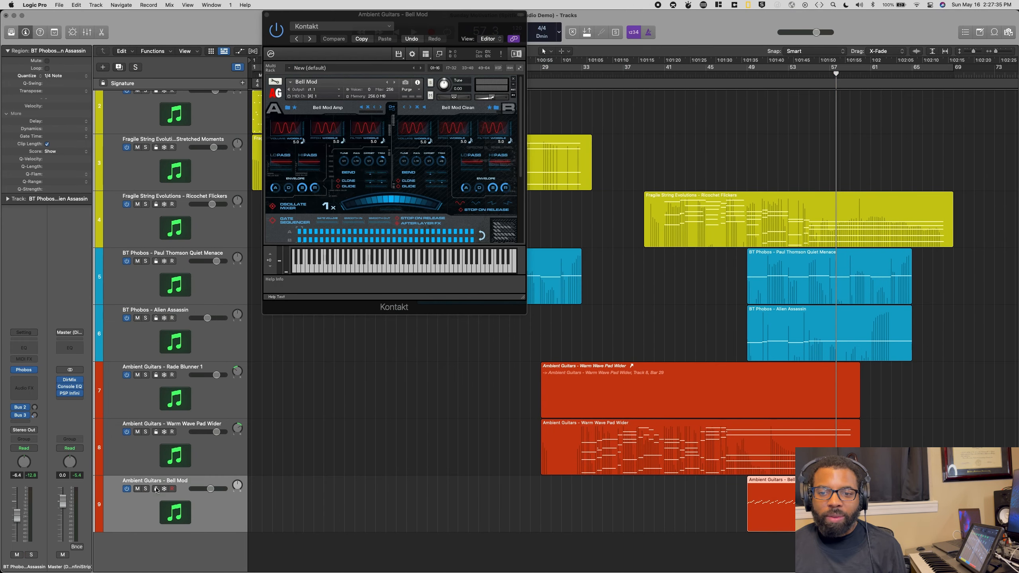
pyautogui.click(146, 489)
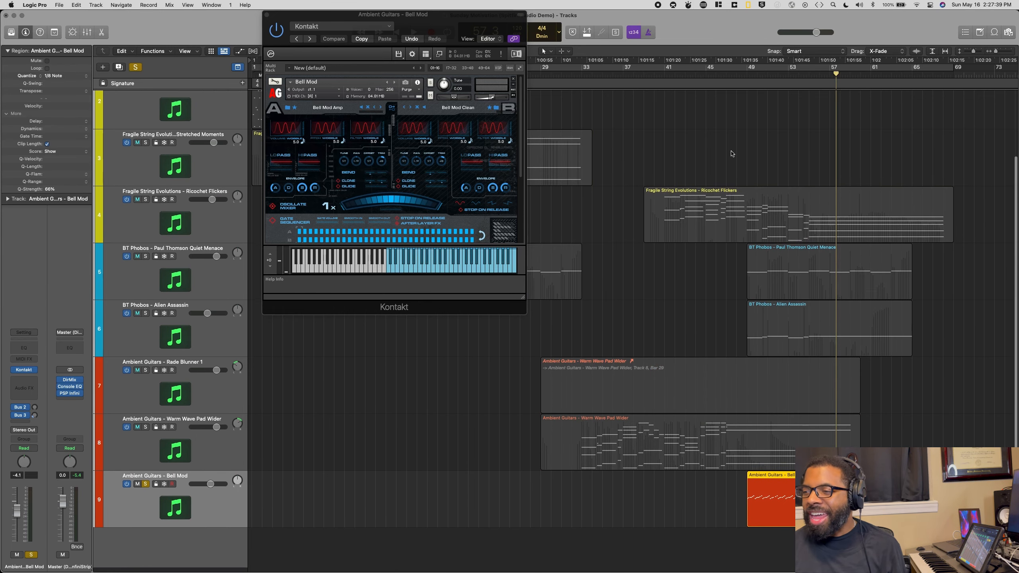
pyautogui.click(752, 76)
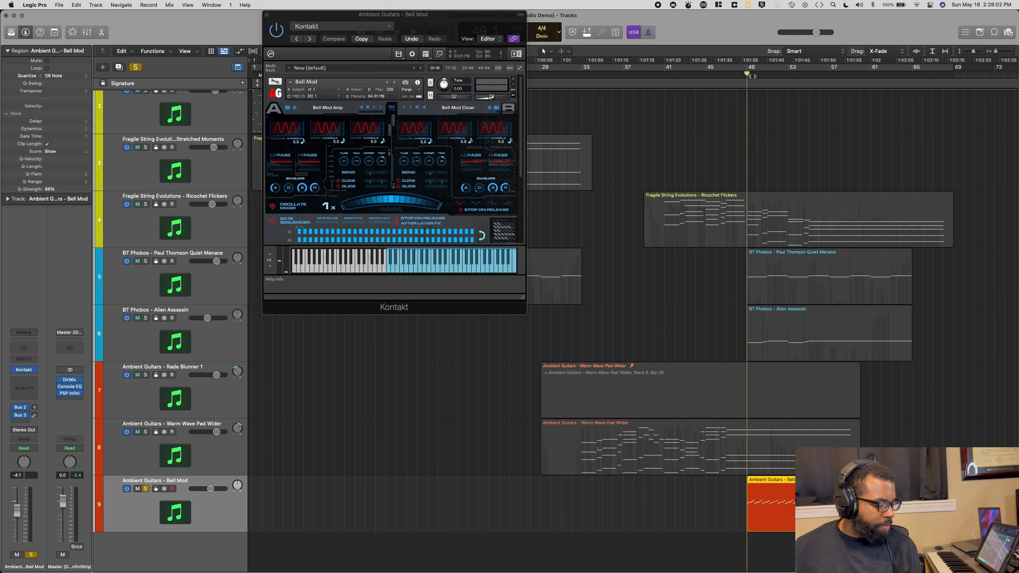
pyautogui.press('space')
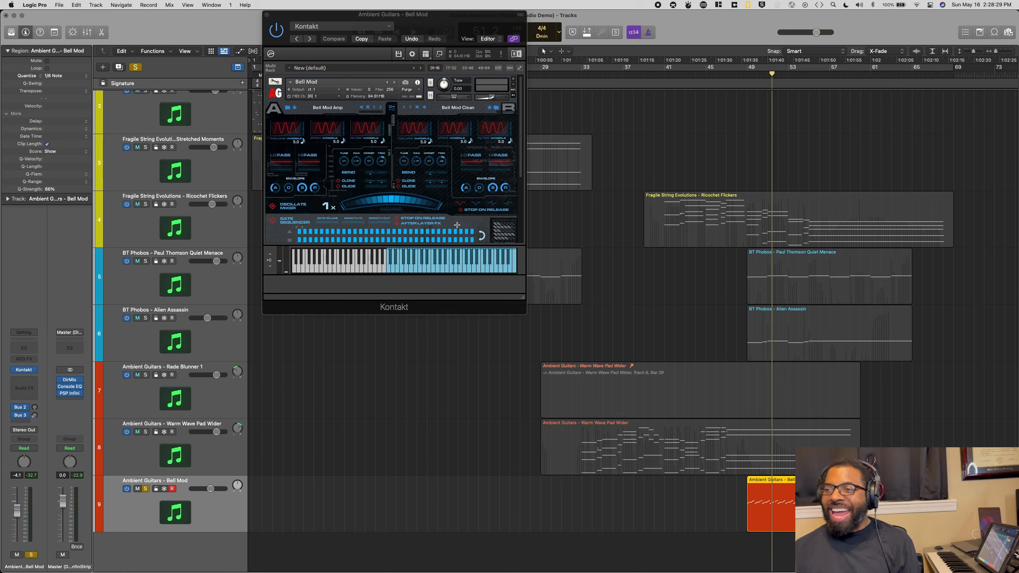
pyautogui.click(145, 489)
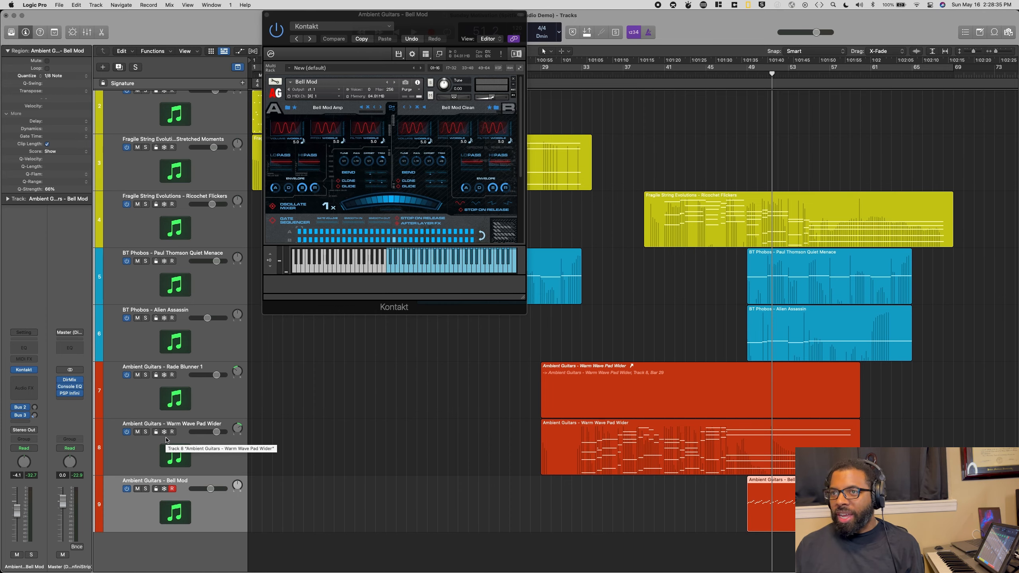
# Step: Bring the first tracks into view and return the playhead to the start of the project
pyautogui.scroll(3, 151, 392)
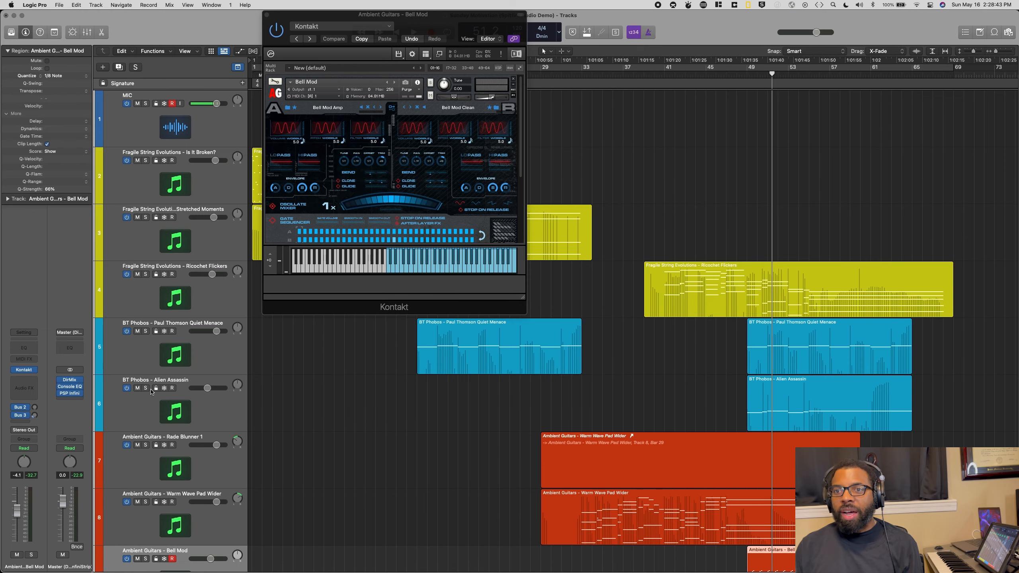
pyautogui.press('Return')
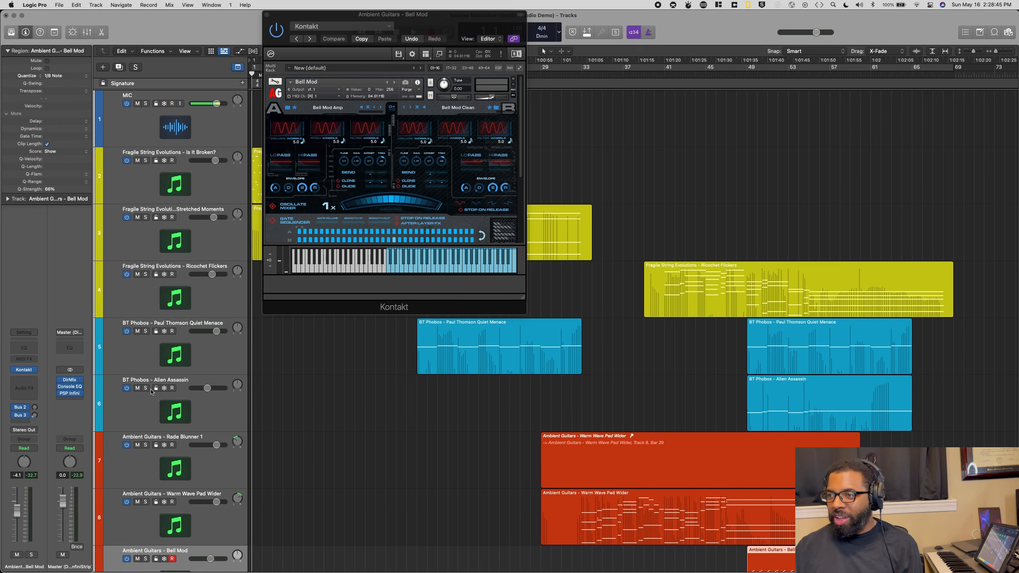